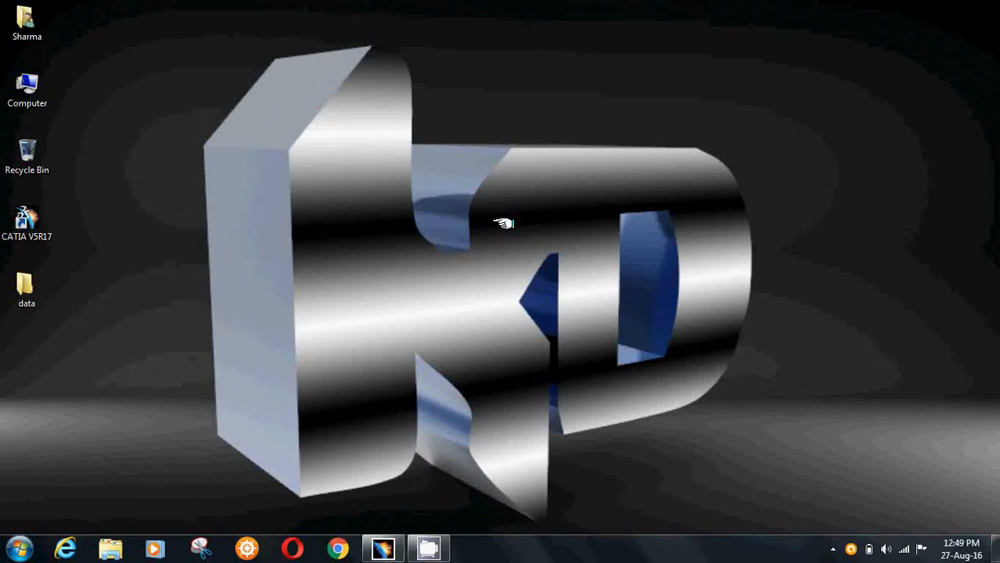
# Start a new Part Design part, accepting the default name Part1
pyautogui.click(32, 223)
pyautogui.click(383, 547)
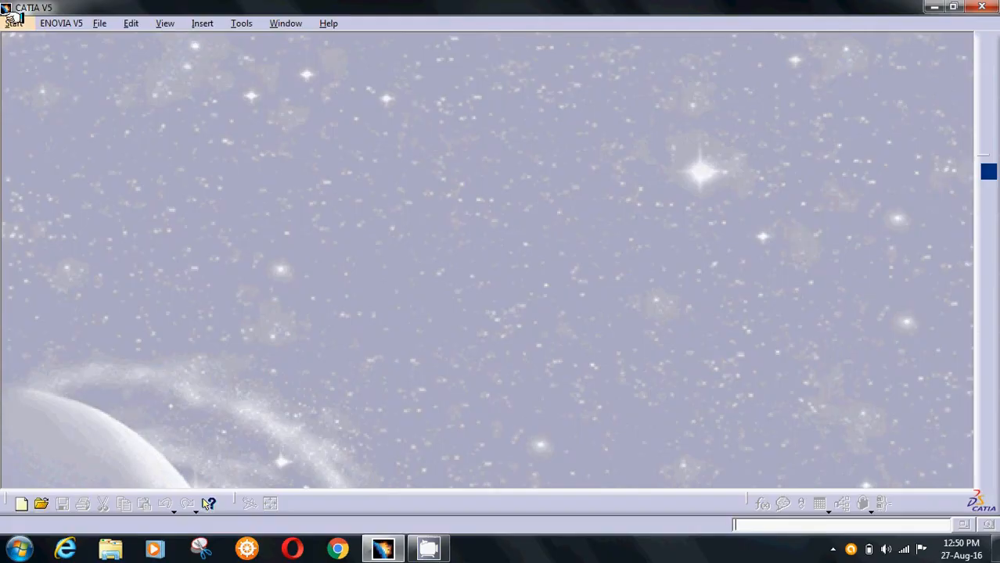
pyautogui.click(14, 23)
pyautogui.moveTo(56, 59)
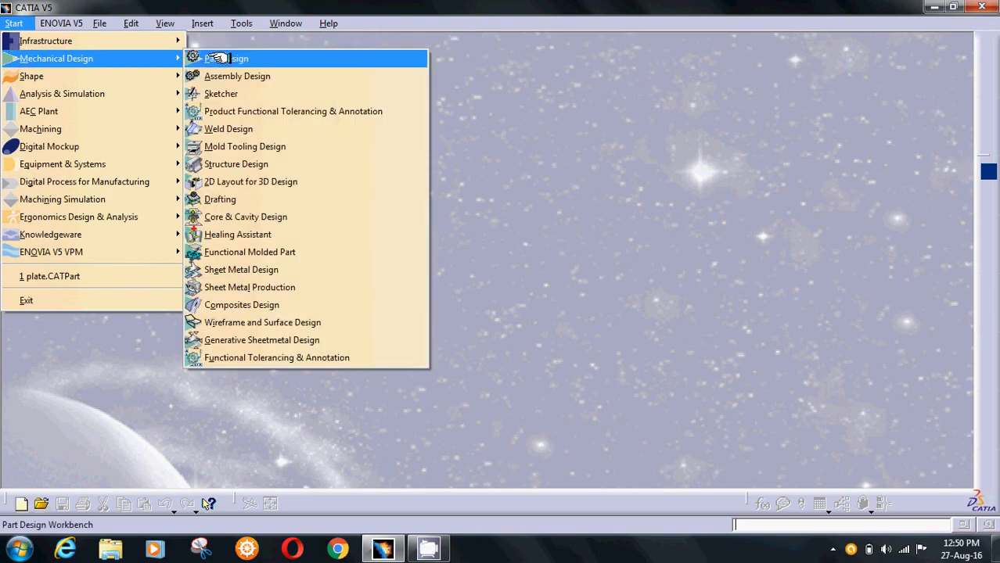
pyautogui.click(218, 59)
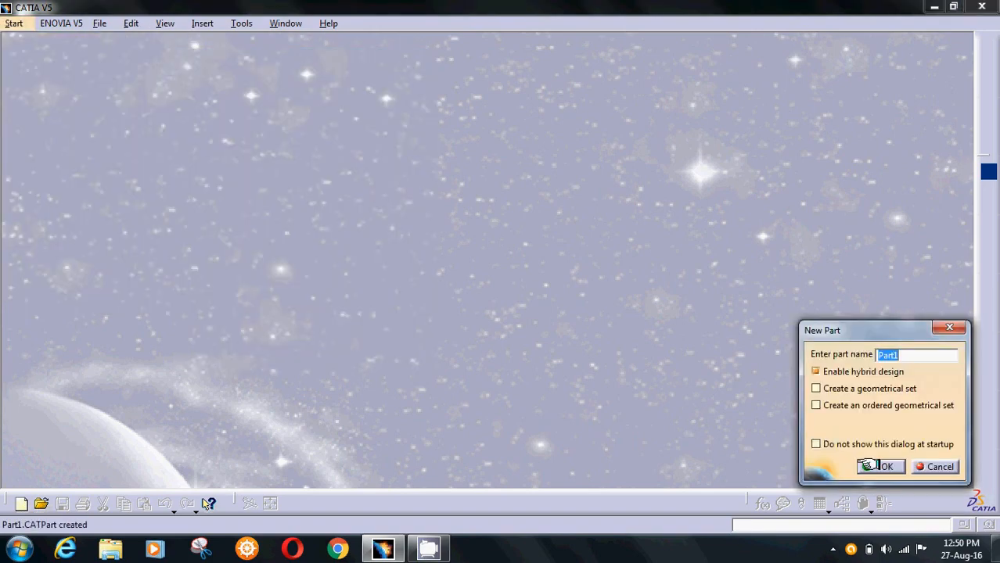
pyautogui.click(881, 467)
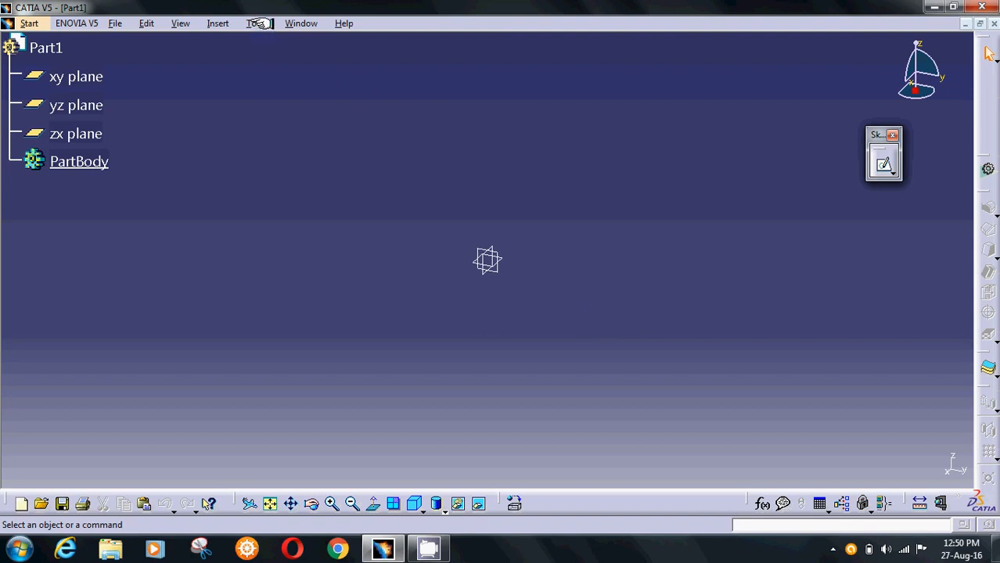
# Bring up Tools > Options and collapse the General and Infrastructure categories
pyautogui.click(259, 23)
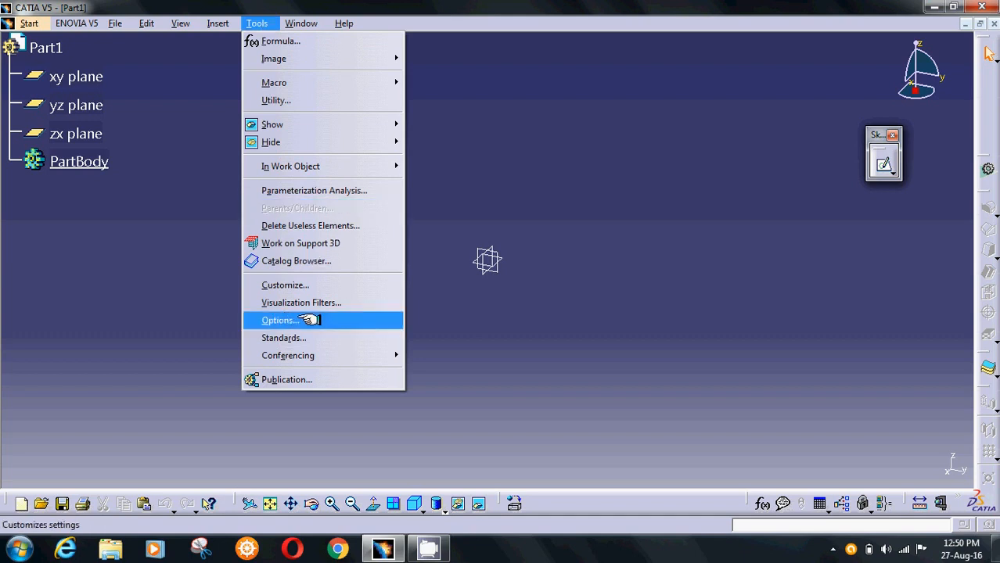
pyautogui.click(324, 318)
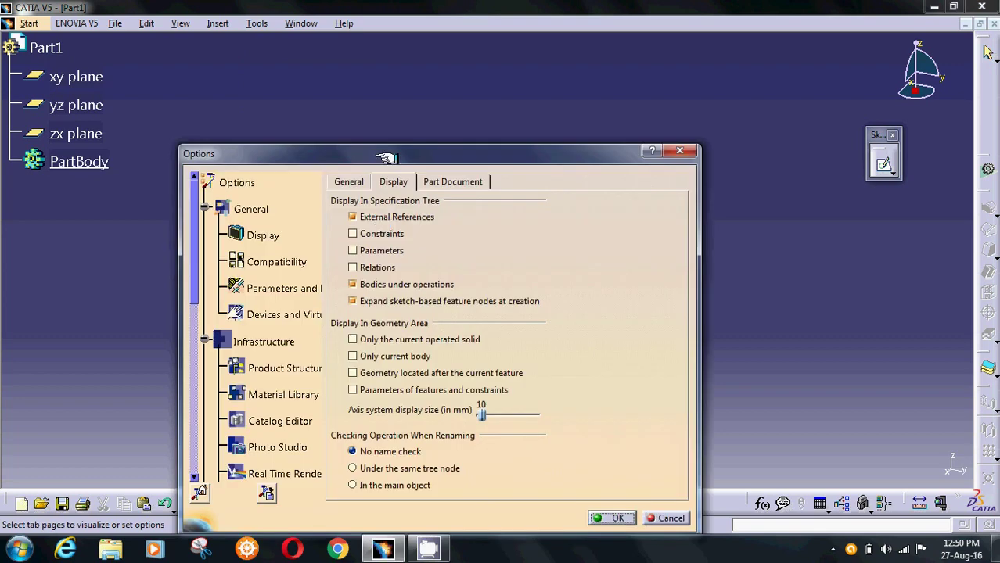
pyautogui.moveTo(387, 154); pyautogui.dragTo(391, 79)
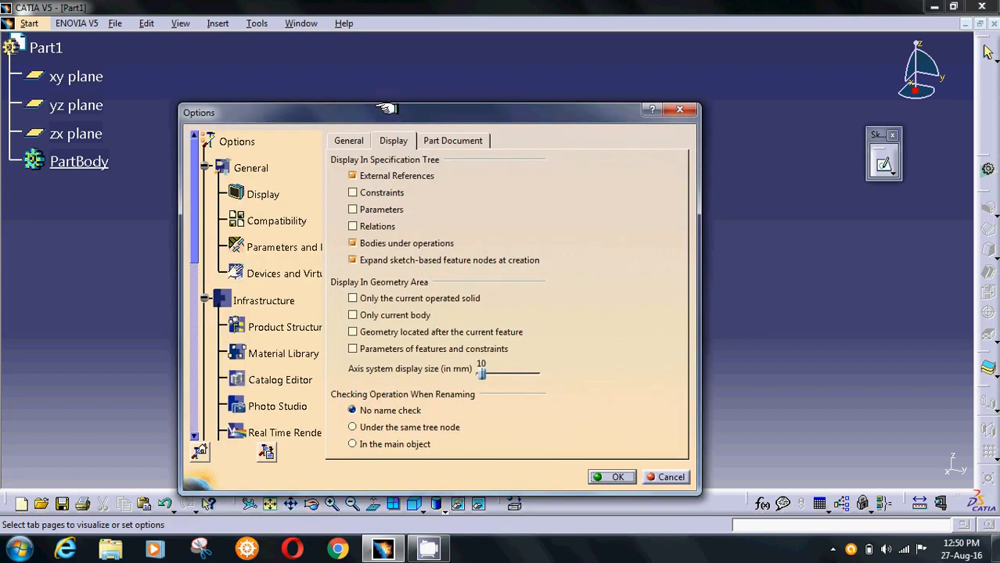
pyautogui.click(207, 134)
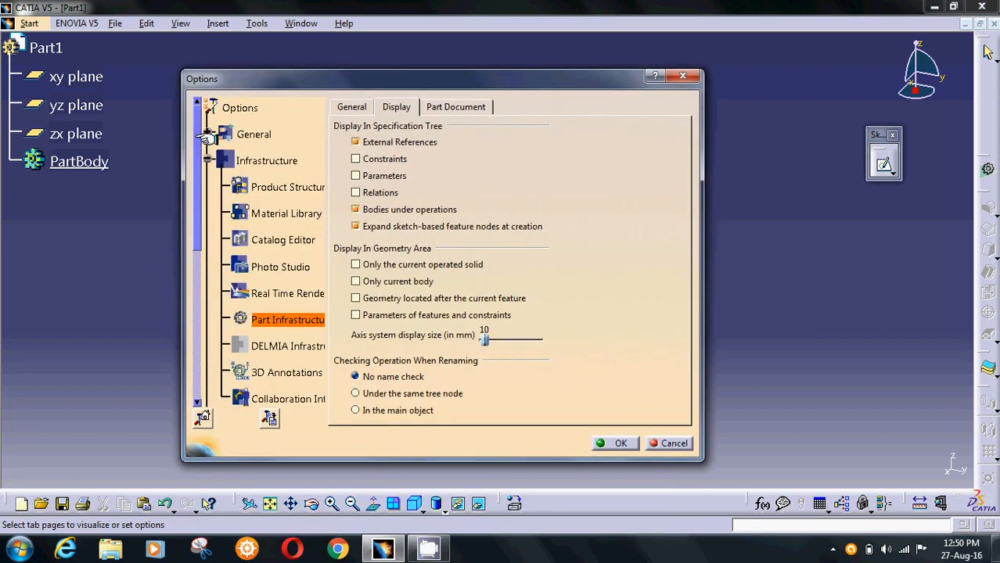
pyautogui.click(207, 160)
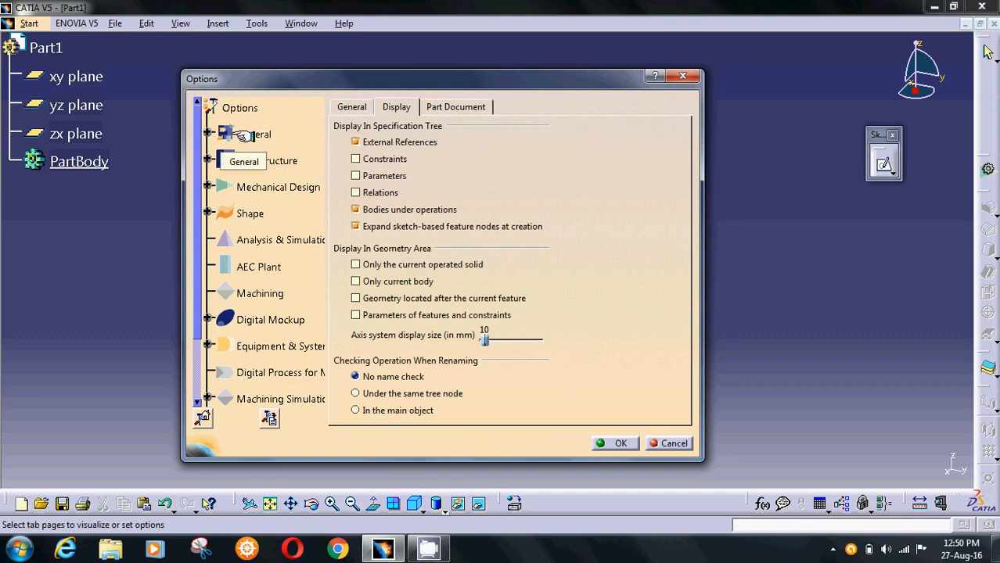
# Show the General options page with interface style and backup settings
pyautogui.click(247, 135)
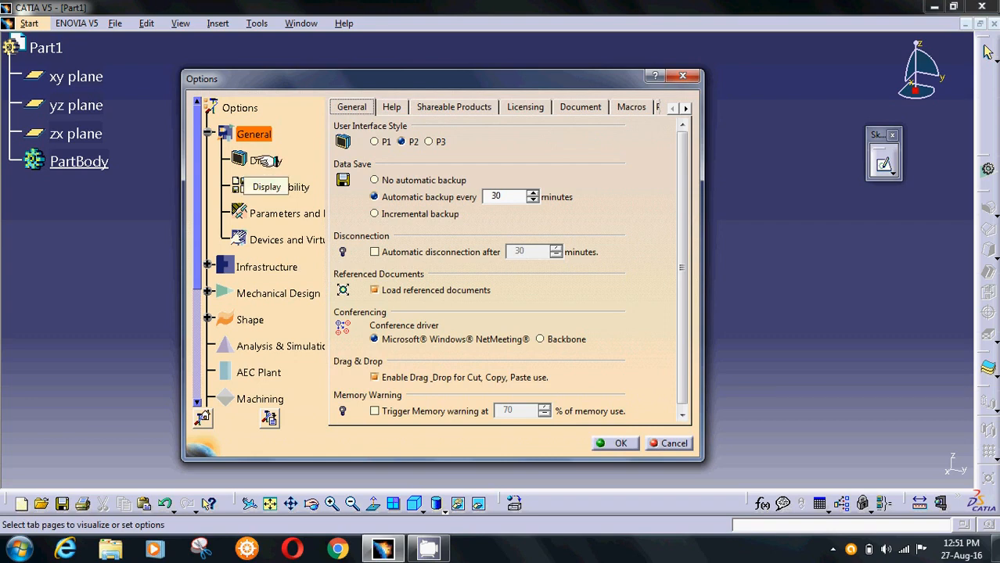
# Set both 3D and 2D fixed display accuracy to 0.10 on the Performance page and confirm
pyautogui.click(266, 162)
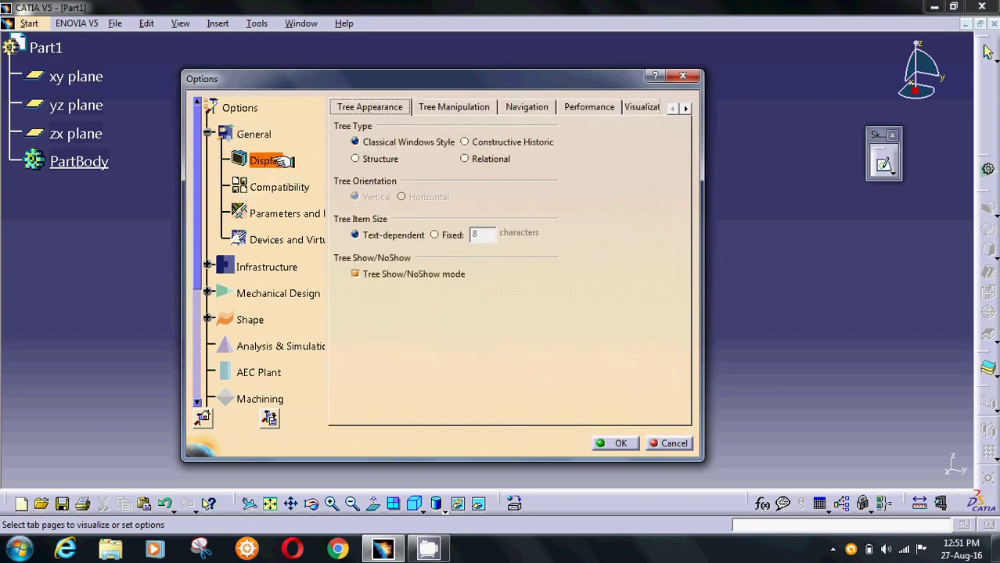
pyautogui.click(590, 108)
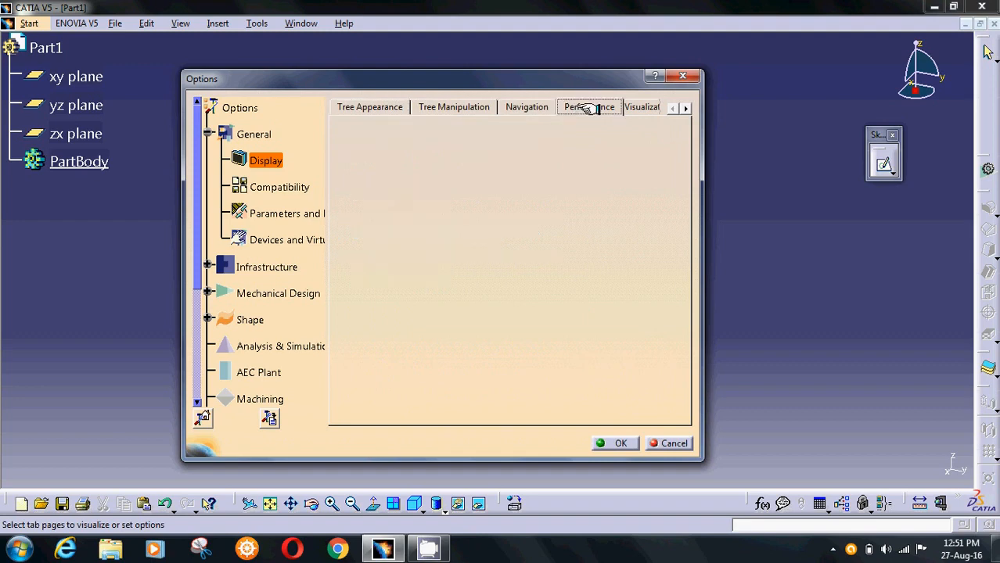
pyautogui.doubleClick(456, 222)
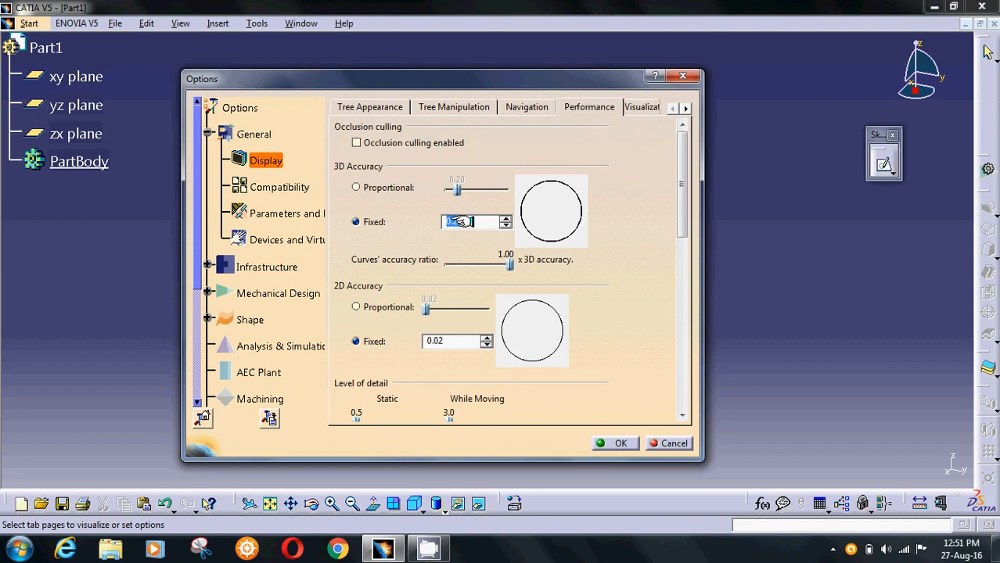
pyautogui.write('.')
pyautogui.write('0')
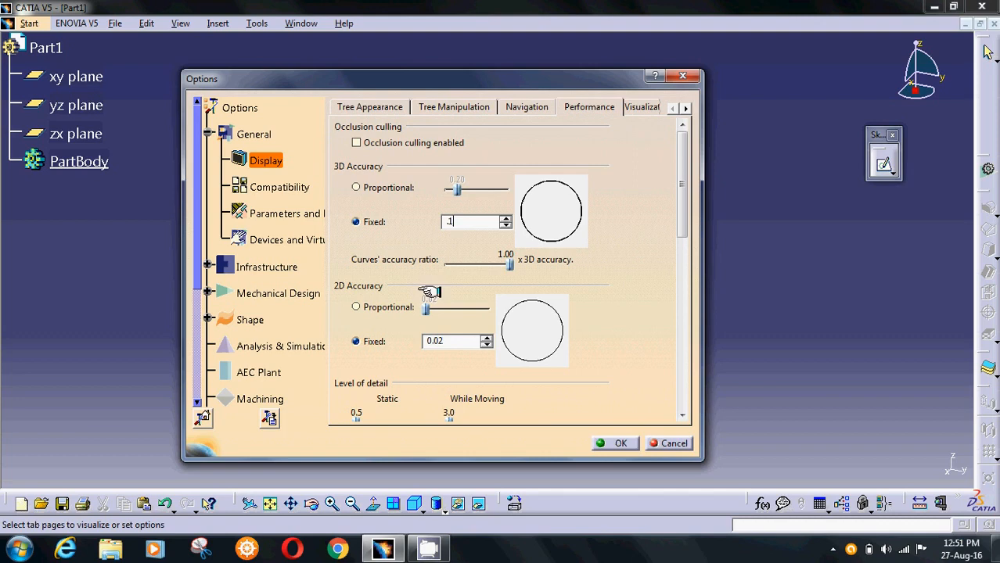
pyautogui.doubleClick(438, 341)
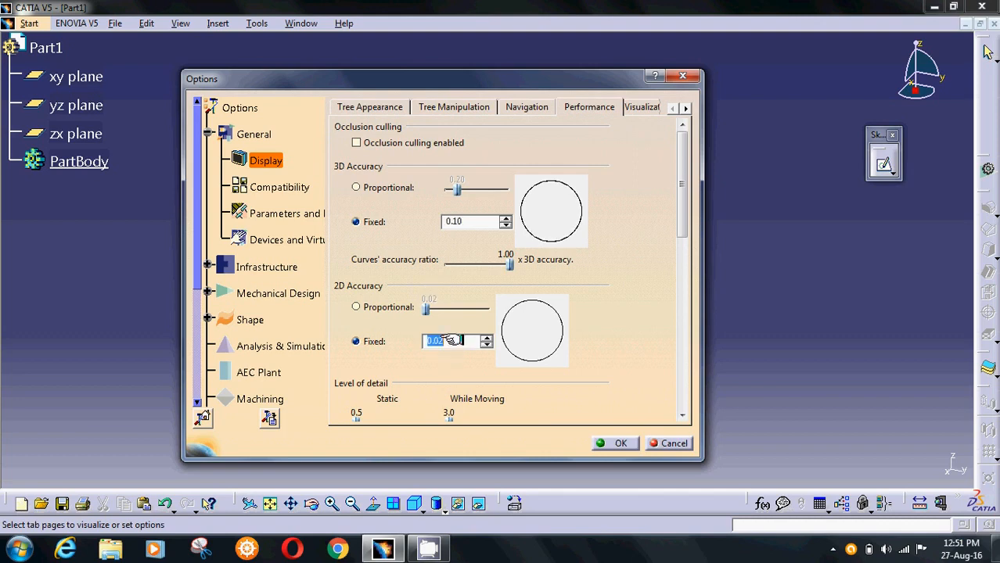
pyautogui.write('.1')
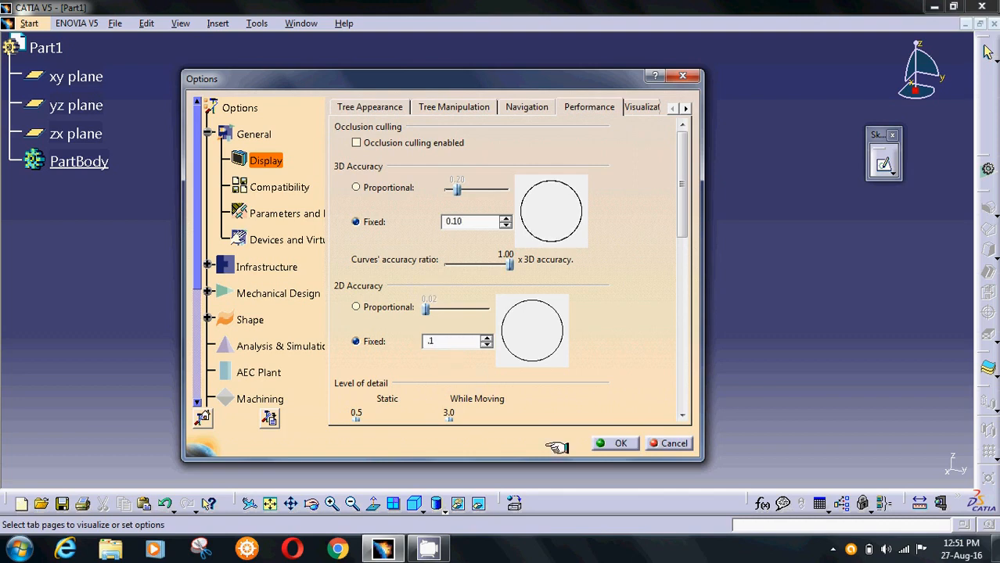
pyautogui.click(614, 443)
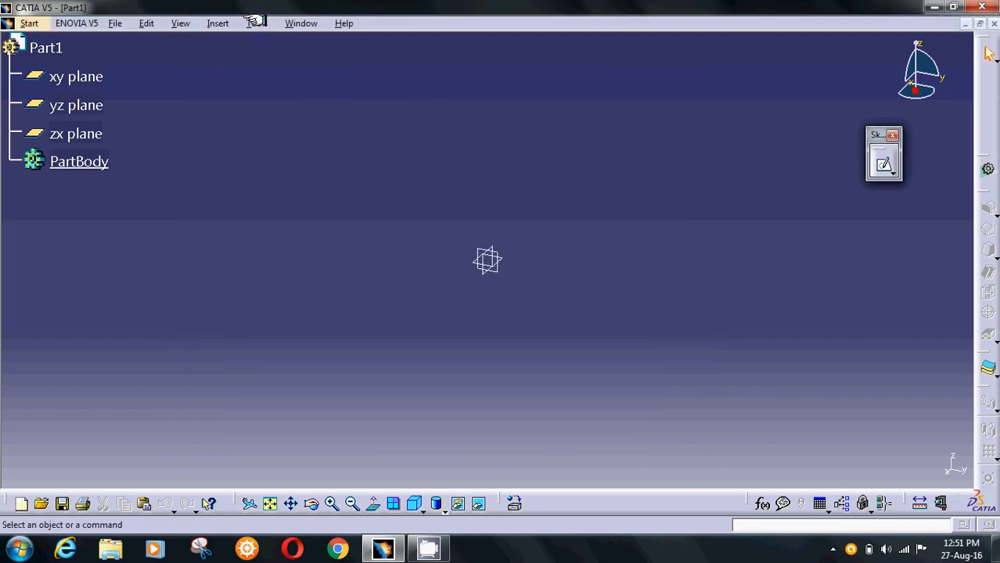
# Reopen Tools > Options and move the dialog higher on screen
pyautogui.click(258, 23)
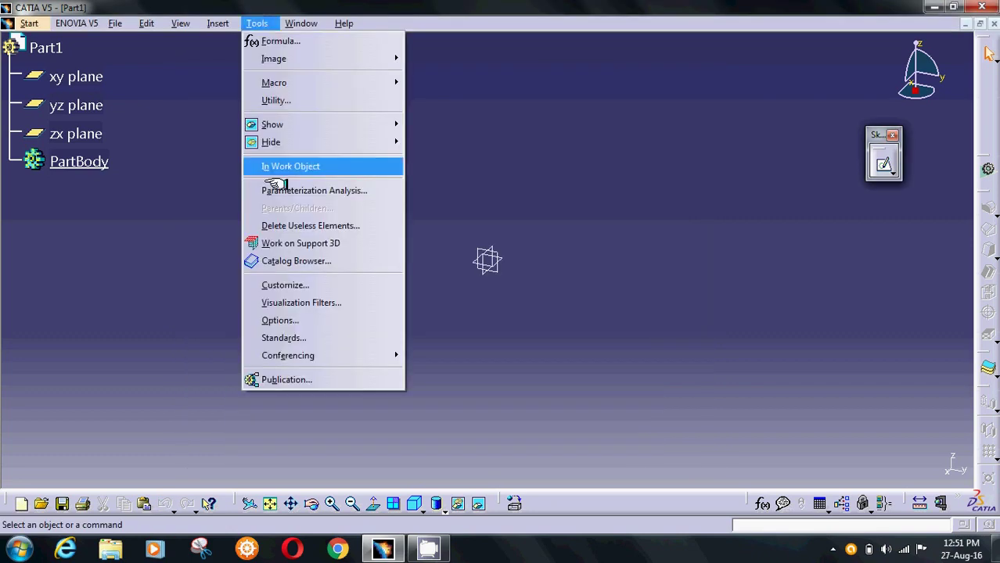
pyautogui.click(293, 323)
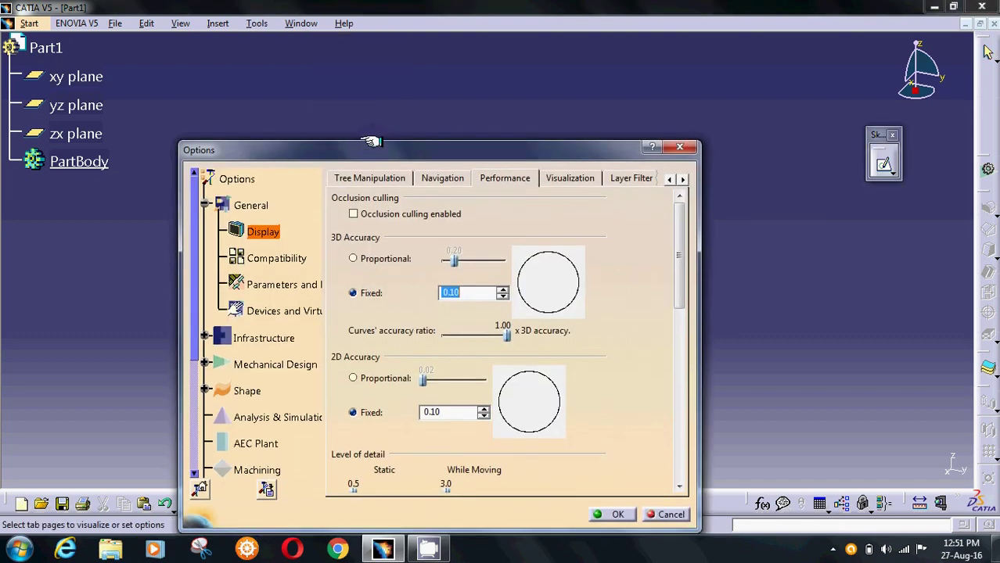
pyautogui.moveTo(369, 156); pyautogui.dragTo(380, 69)
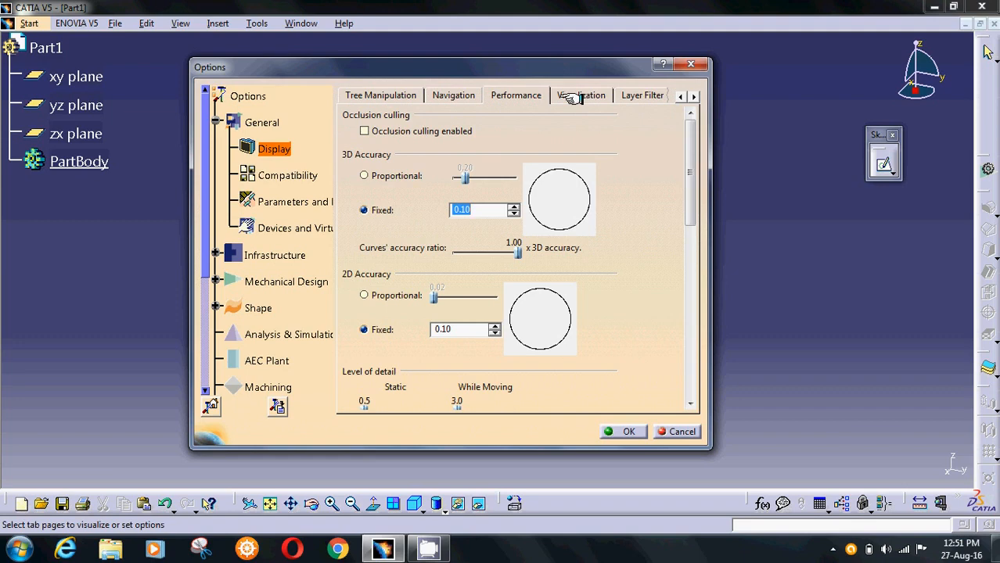
# On the Visualization settings, change the background colour from dark blue to black
pyautogui.click(579, 95)
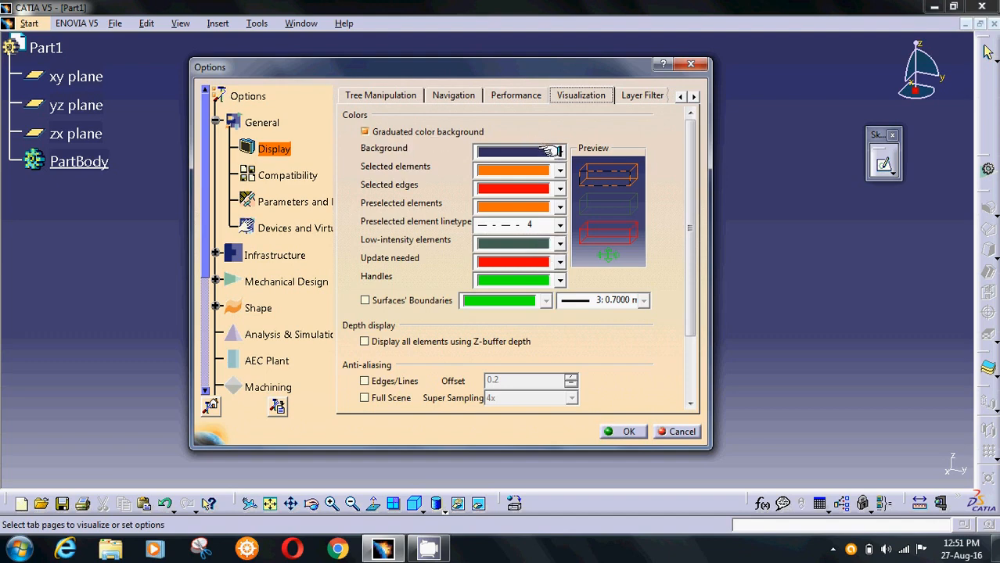
pyautogui.click(559, 150)
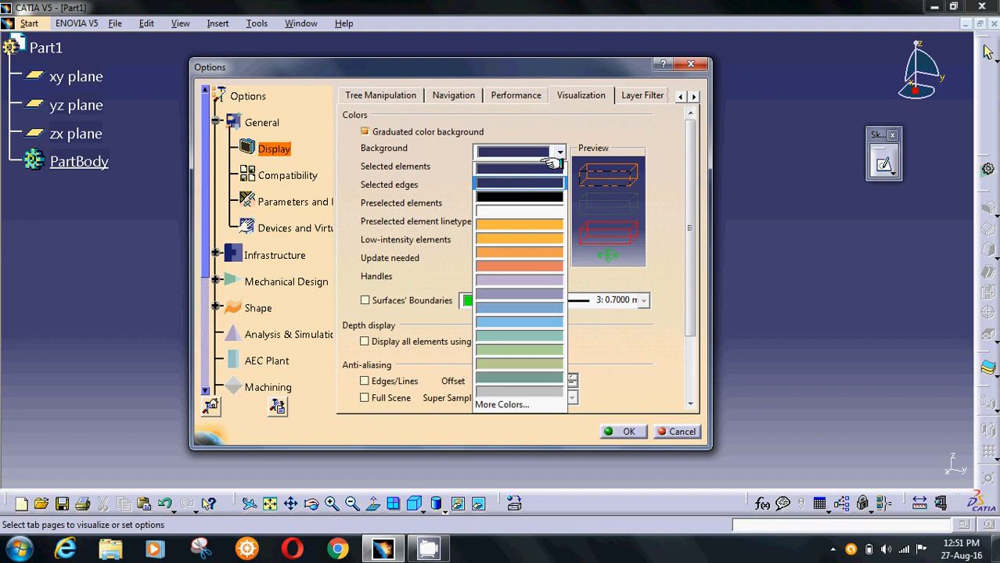
pyautogui.click(519, 197)
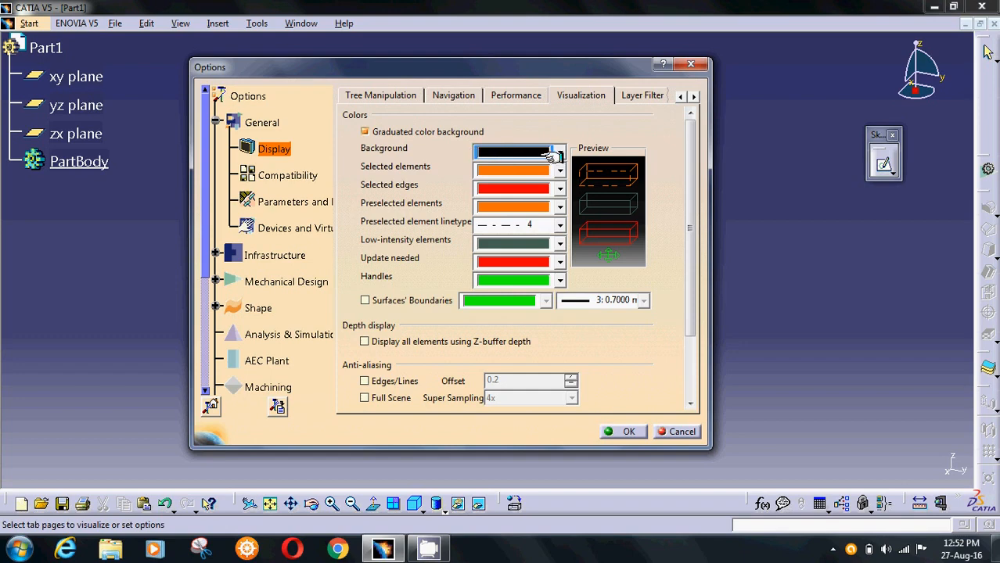
# Confirm the options so Part1 shows a graduated black background
pyautogui.click(622, 430)
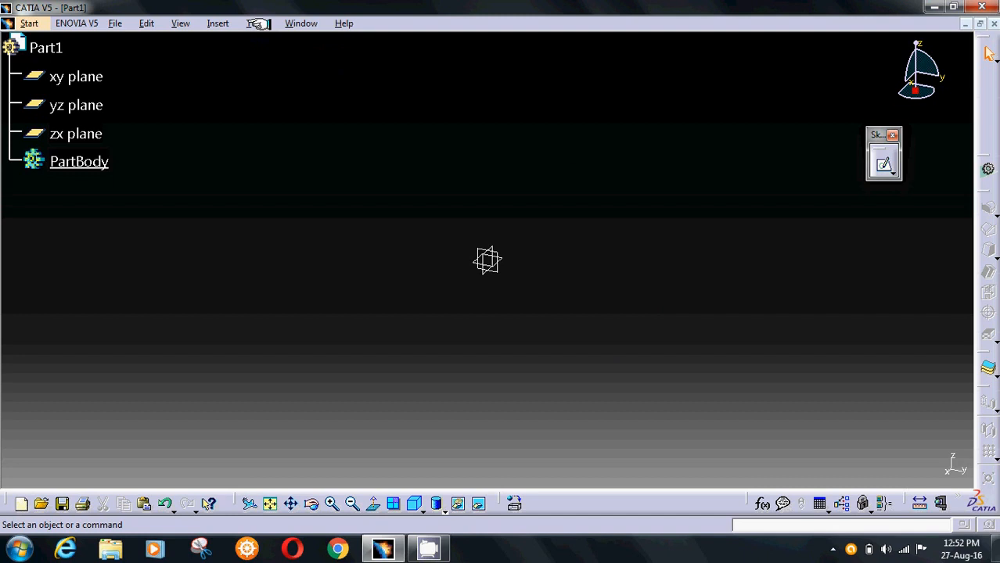
pyautogui.click(258, 23)
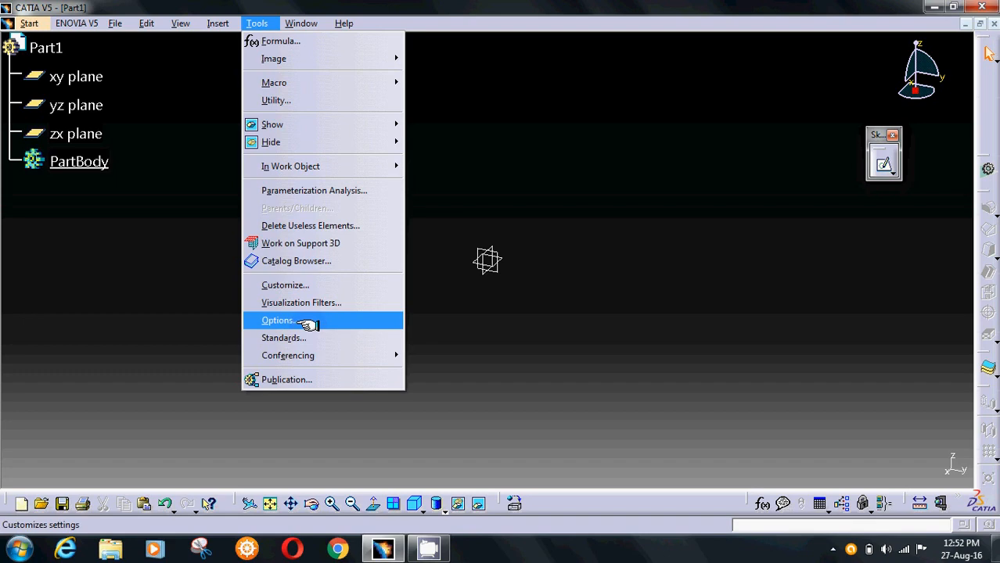
pyautogui.click(305, 323)
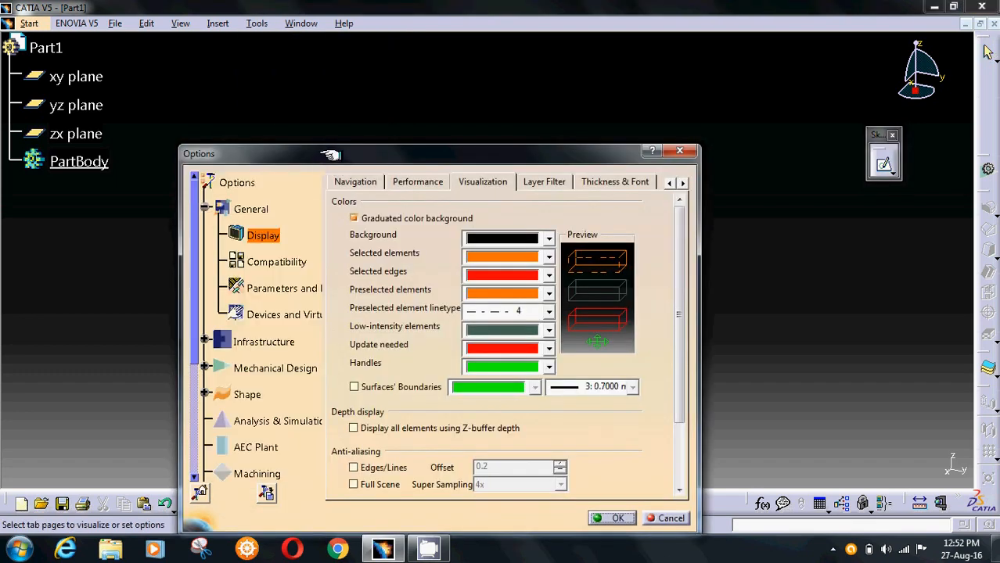
pyautogui.moveTo(331, 154); pyautogui.dragTo(332, 89)
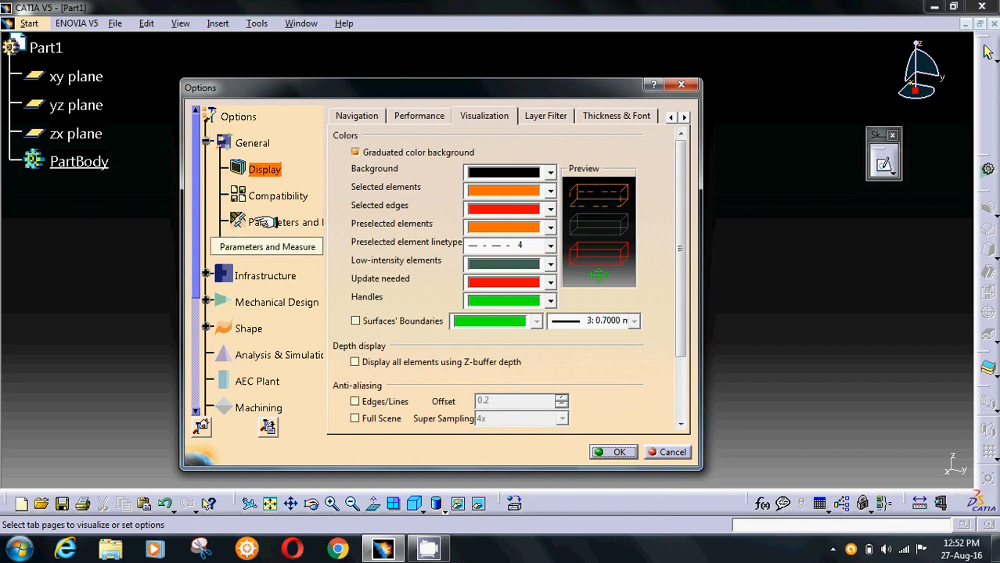
pyautogui.click(264, 222)
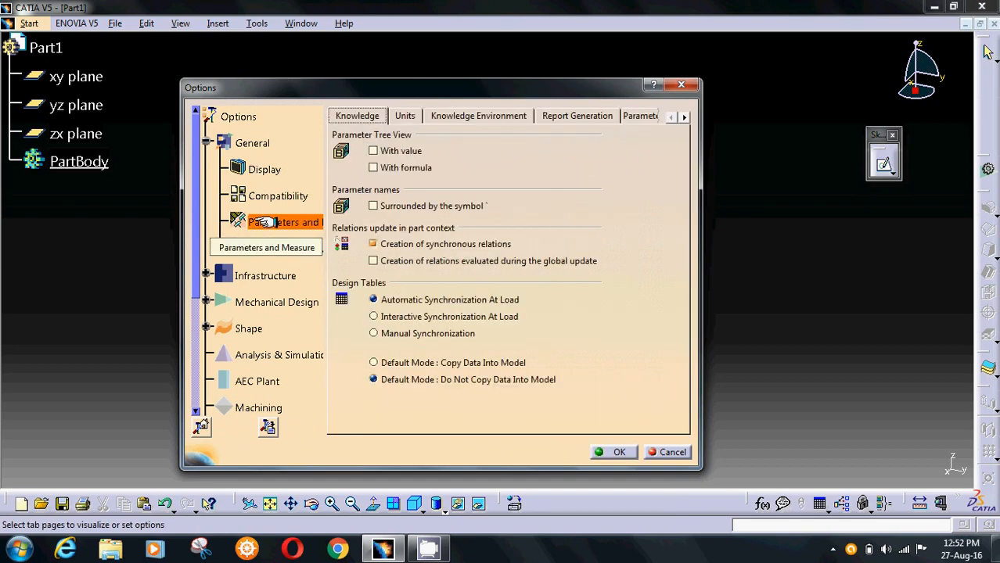
pyautogui.click(407, 118)
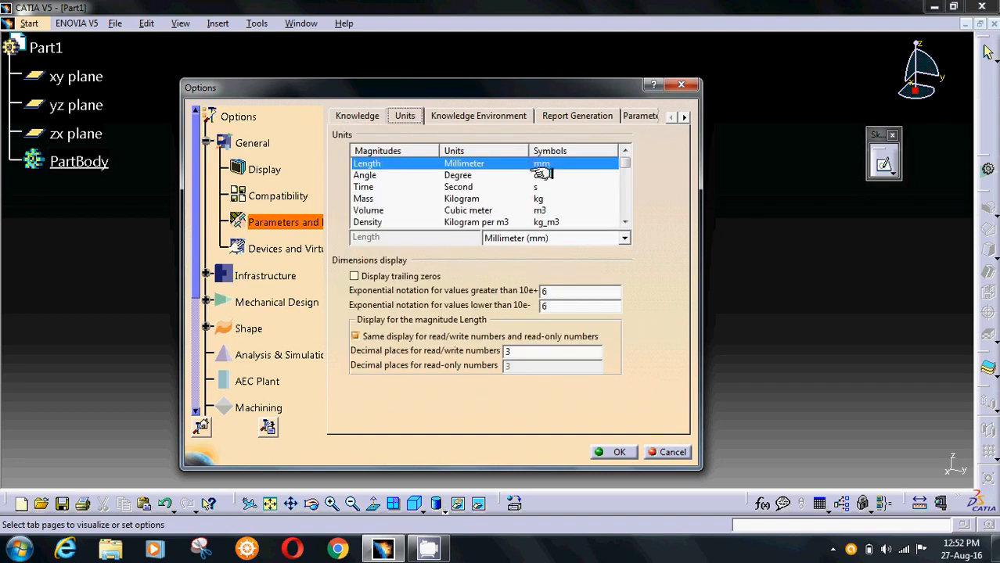
pyautogui.click(624, 237)
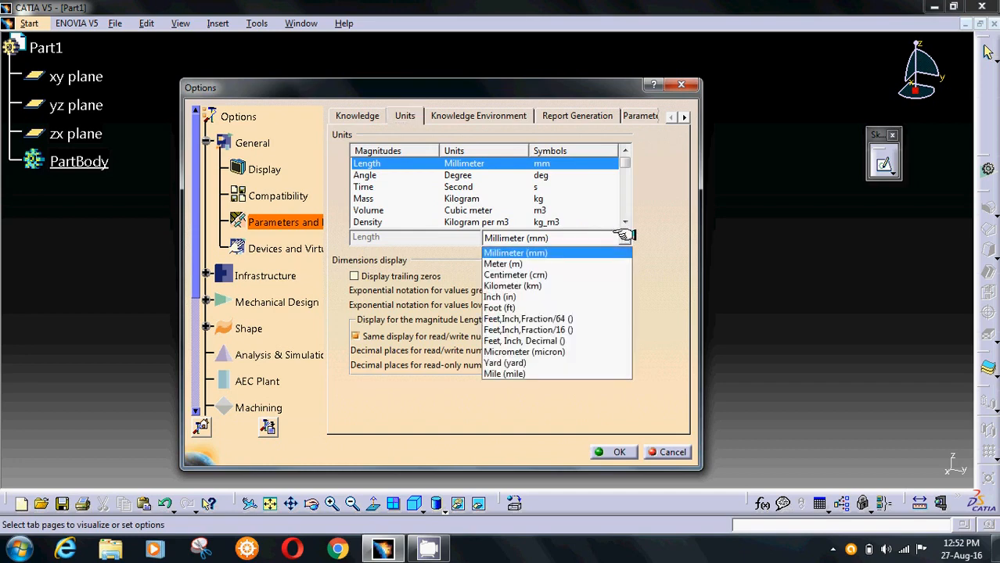
pyautogui.click(624, 235)
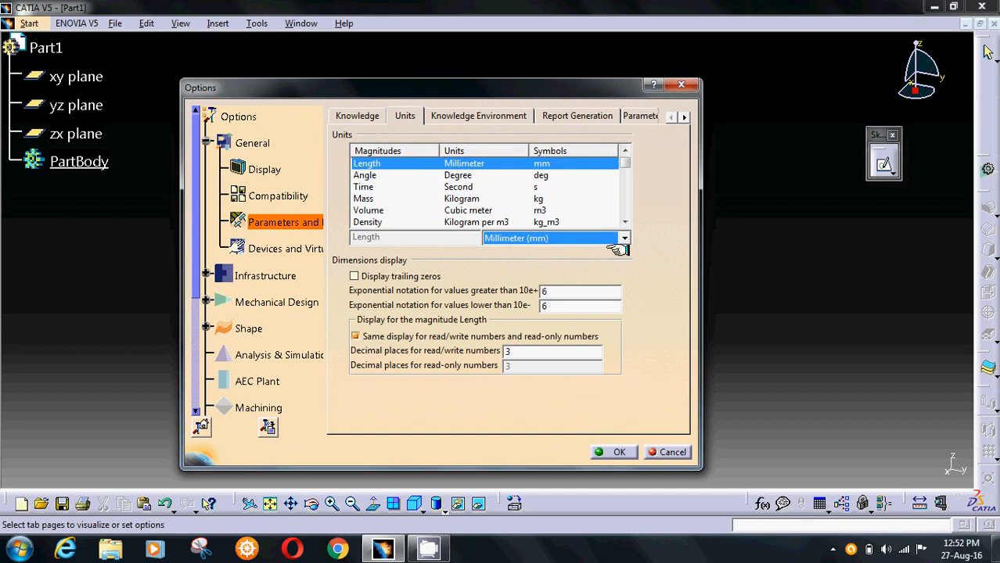
pyautogui.click(624, 238)
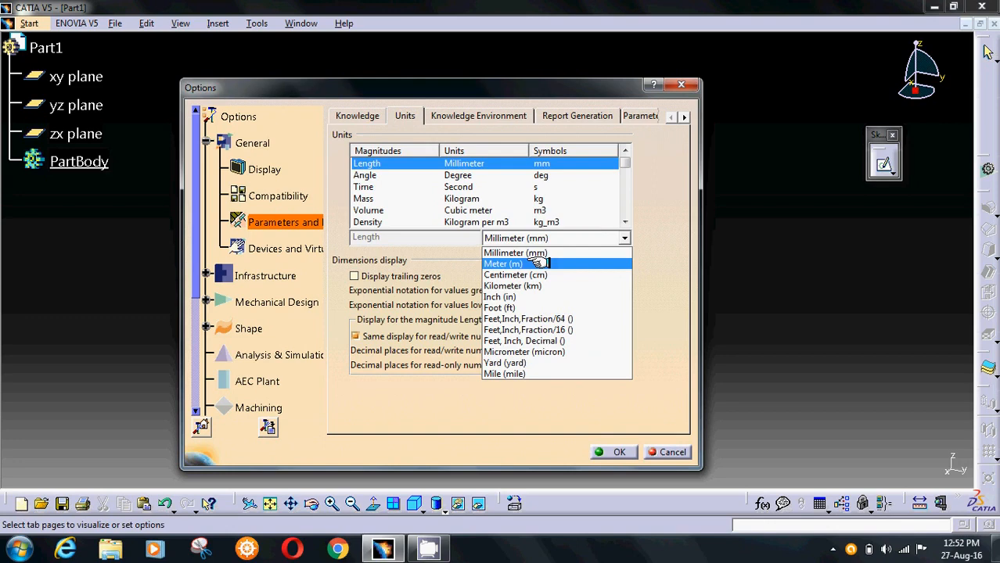
pyautogui.click(567, 378)
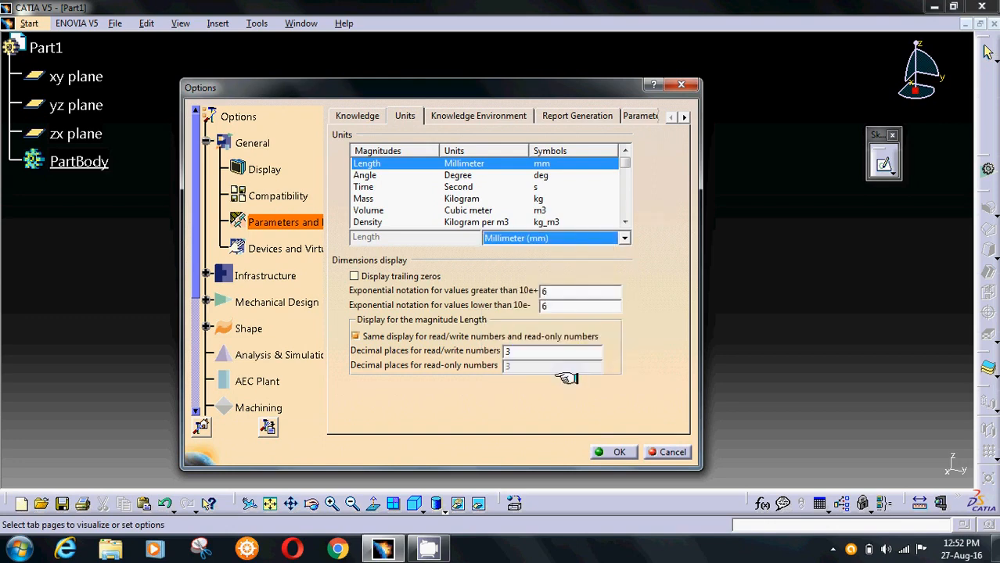
pyautogui.click(609, 452)
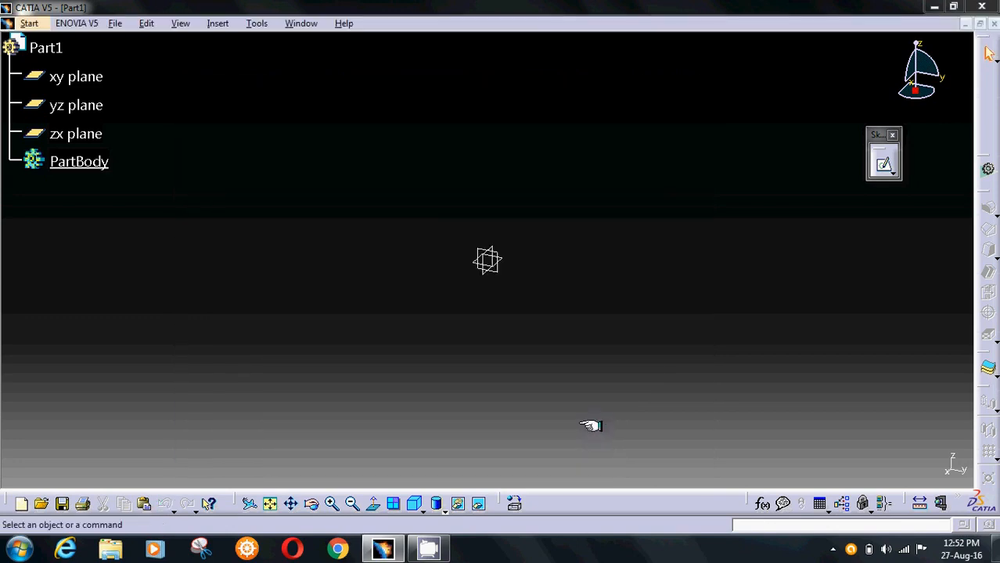
# Open, dismiss and reopen the Tools menu to reach Options
pyautogui.click(257, 22)
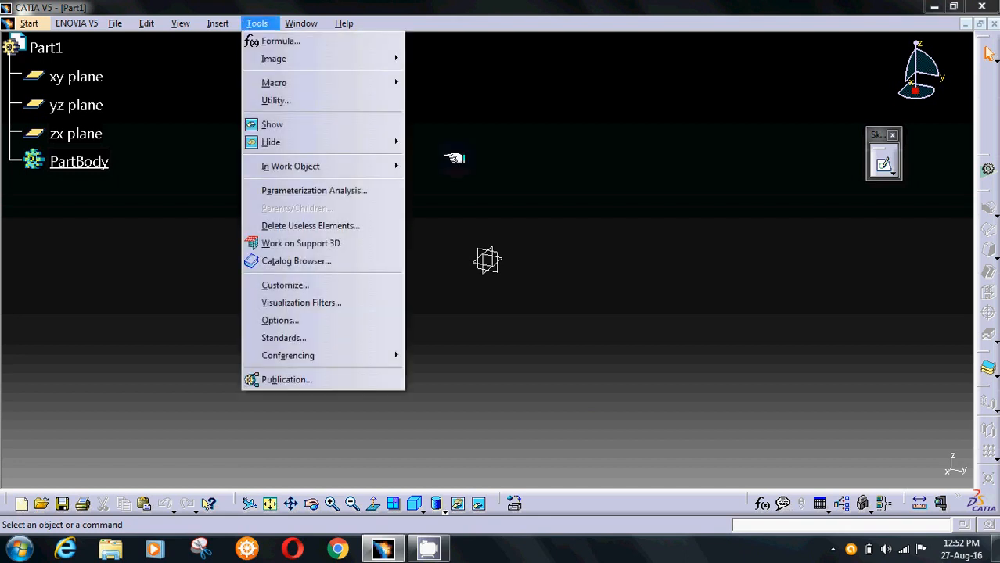
pyautogui.click(493, 168)
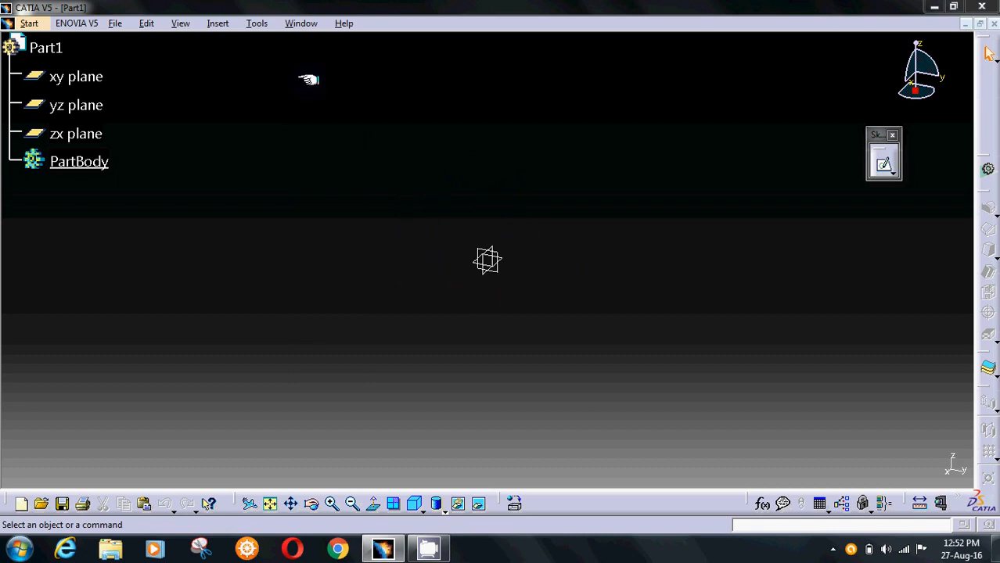
pyautogui.click(258, 23)
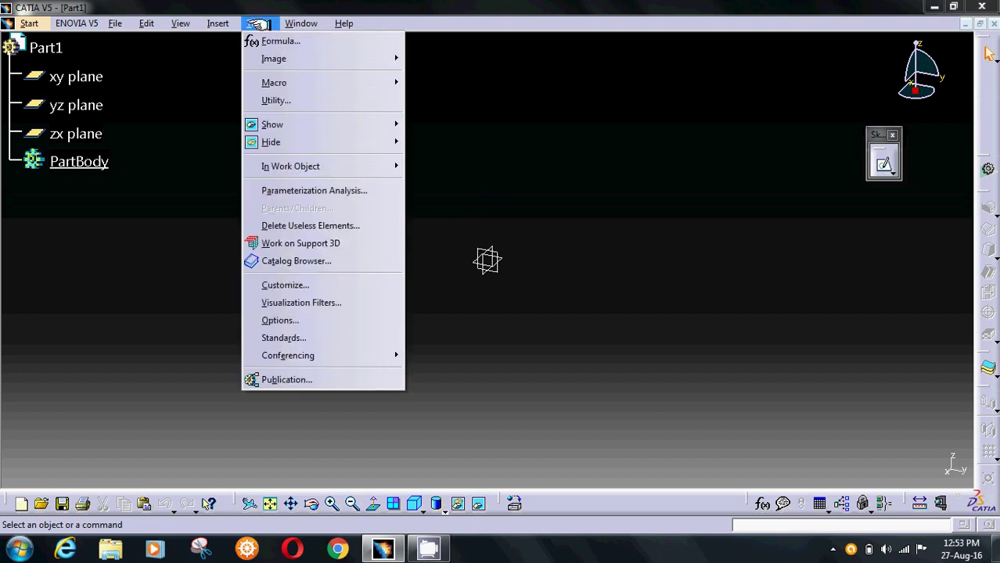
# In Part Infrastructure display settings, raise the axis system display size to 50 and confirm
pyautogui.click(278, 320)
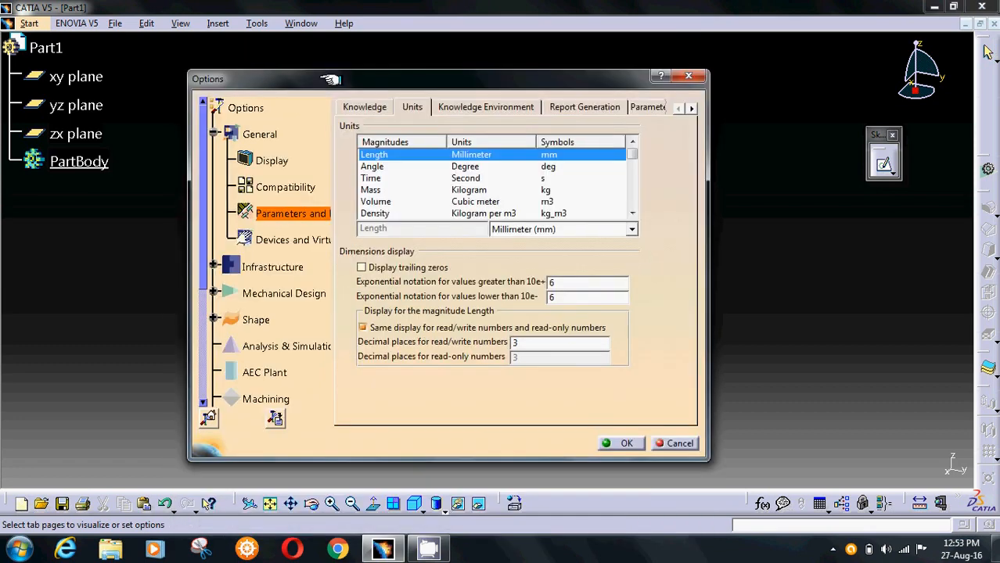
pyautogui.click(258, 268)
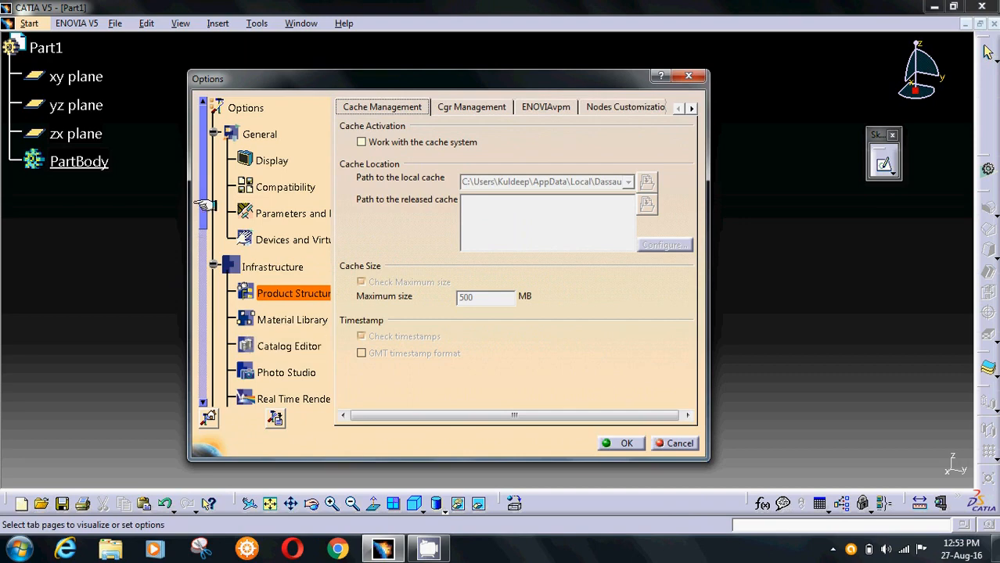
pyautogui.moveTo(206, 205); pyautogui.dragTo(205, 262)
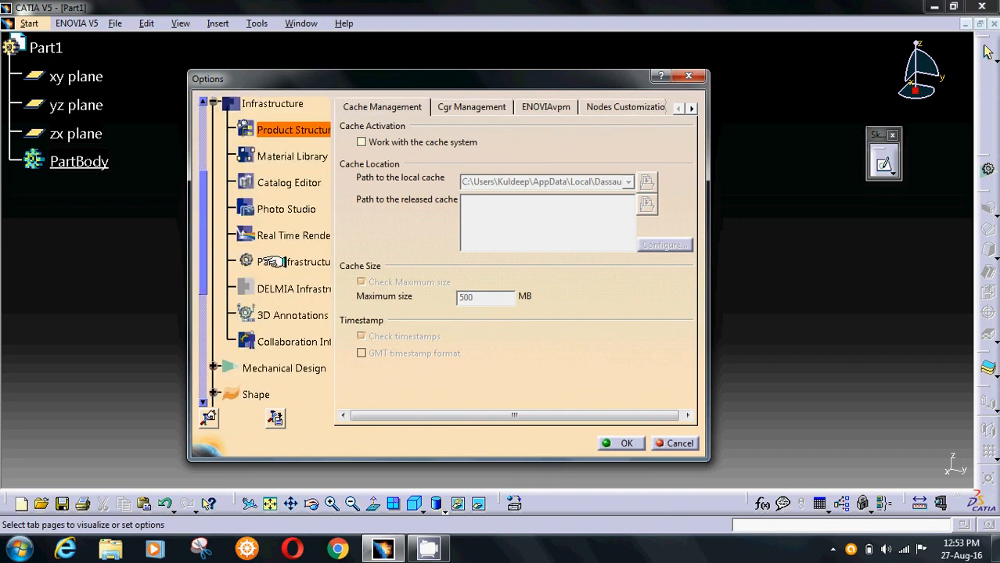
pyautogui.click(299, 261)
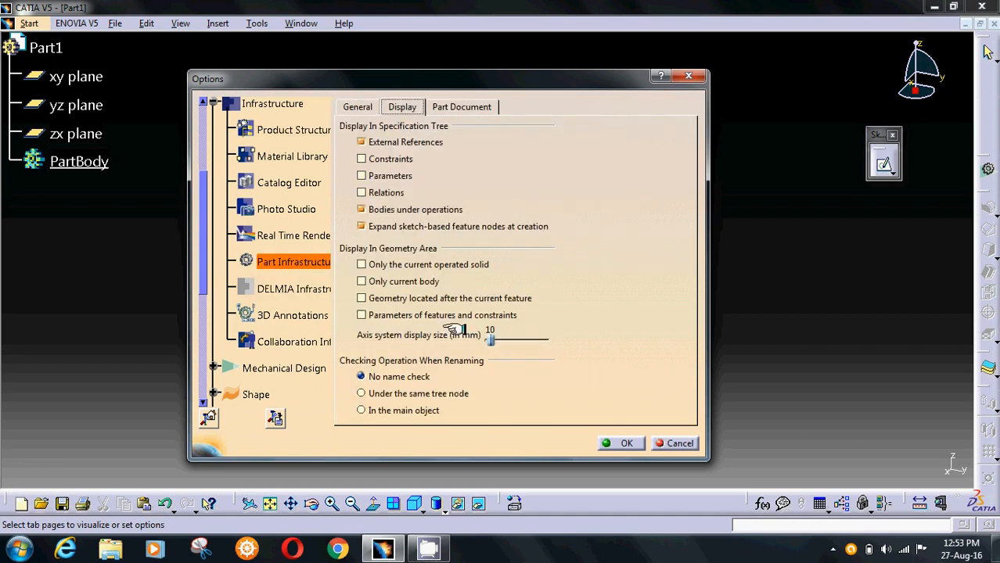
pyautogui.moveTo(497, 338); pyautogui.dragTo(526, 338)
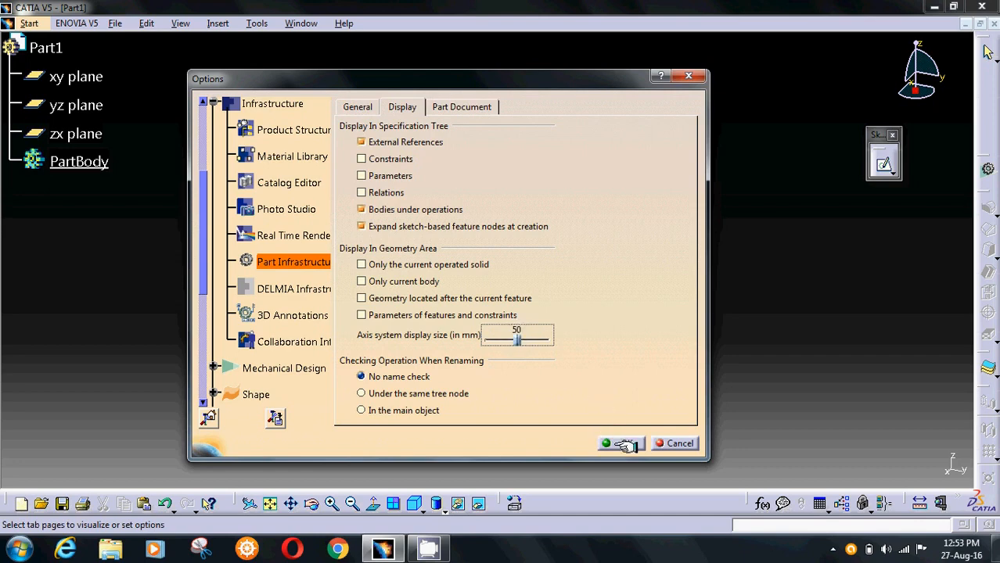
pyautogui.click(624, 443)
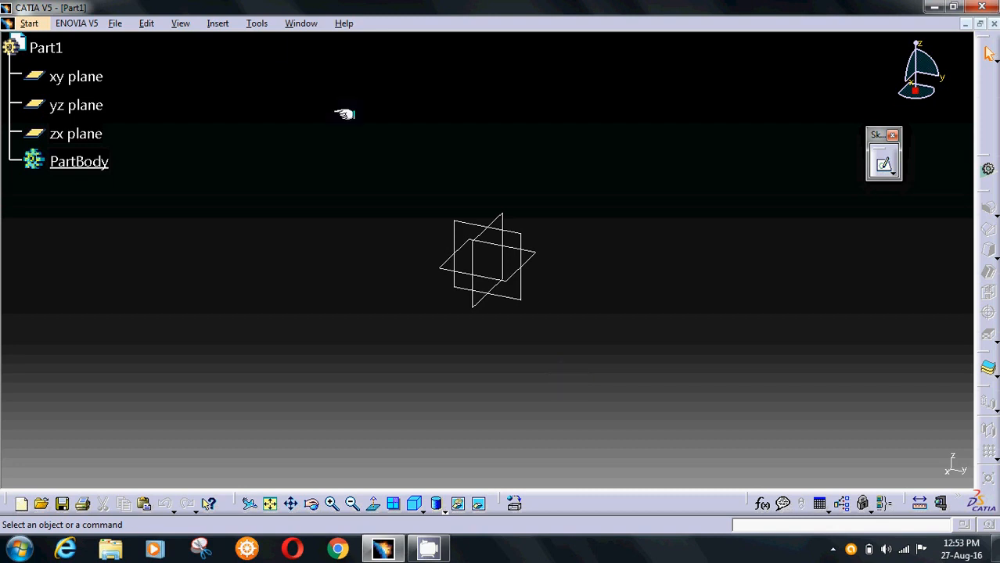
# Reopen the options and start the reset to restore default settings
pyautogui.click(257, 22)
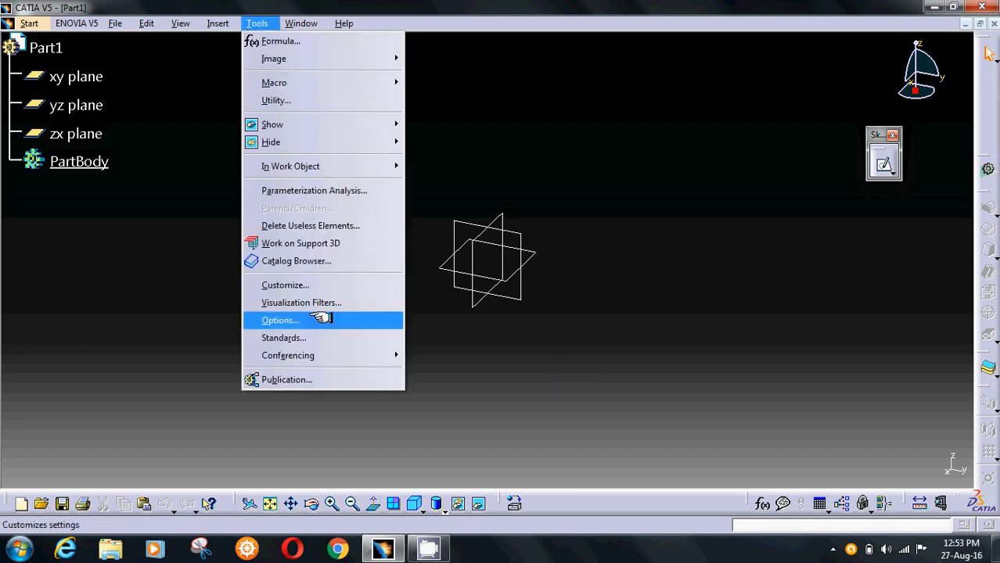
pyautogui.click(280, 320)
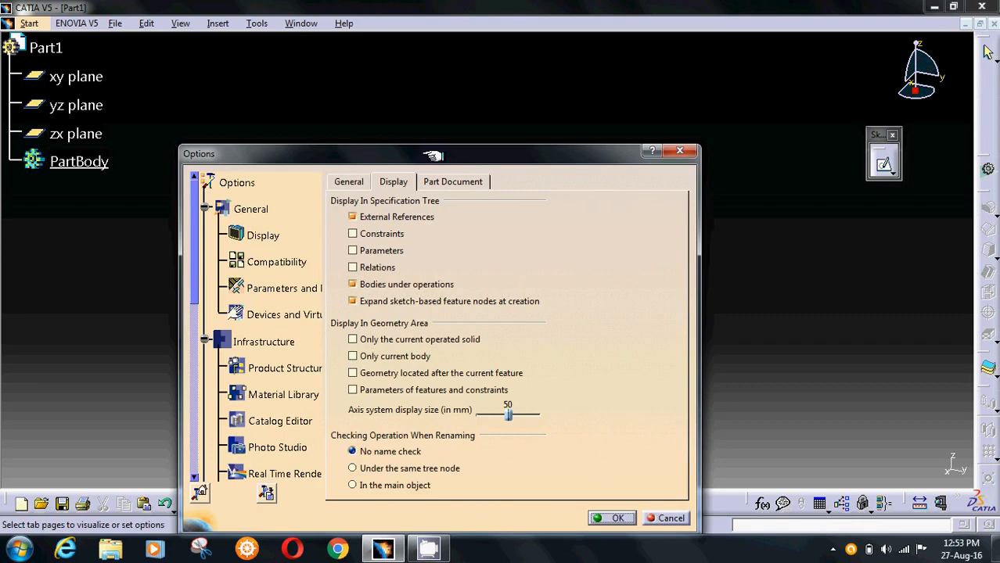
pyautogui.moveTo(430, 157); pyautogui.dragTo(450, 63)
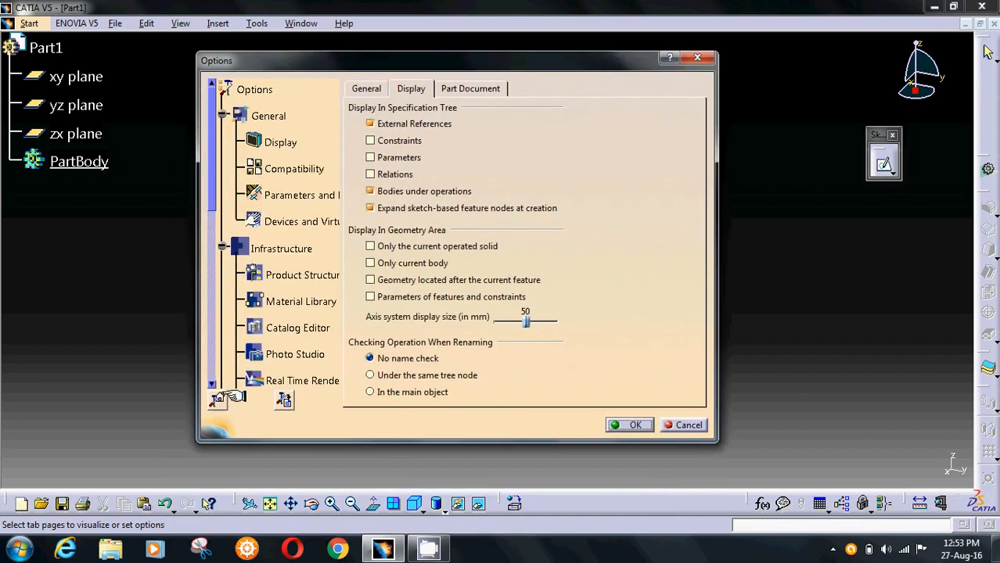
pyautogui.click(284, 401)
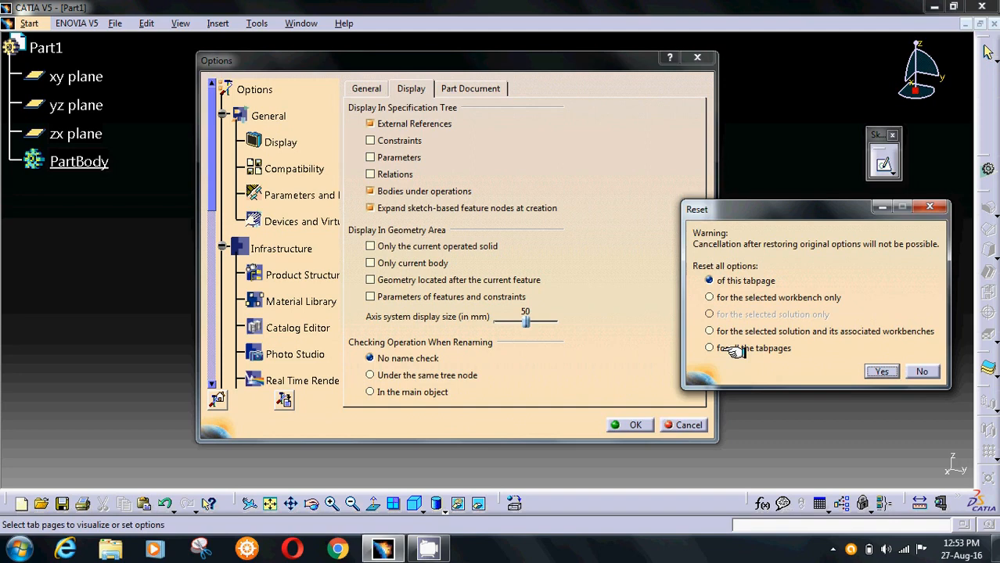
# Reset options for all tab pages, confirm, and accept, restoring the blue background
pyautogui.click(735, 350)
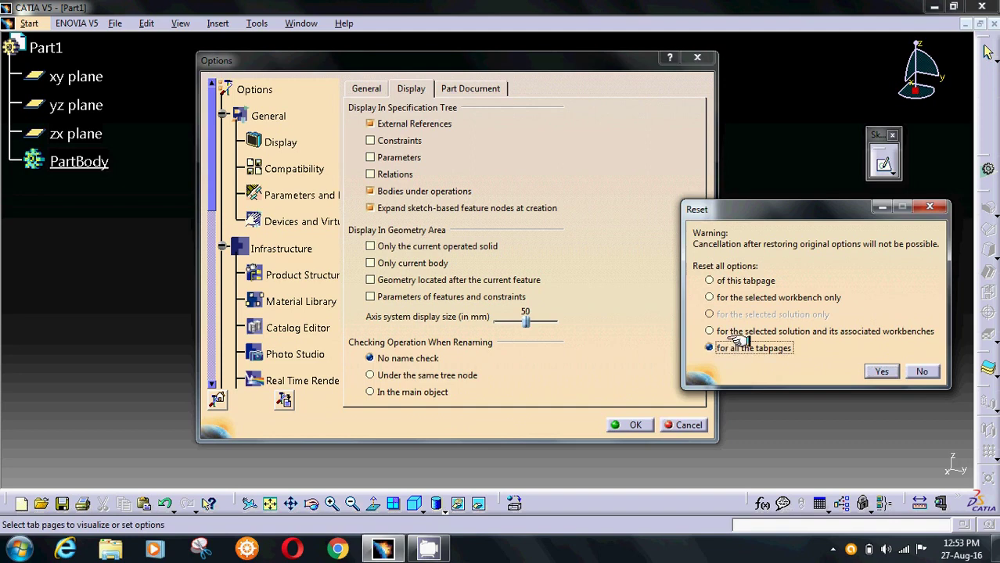
pyautogui.click(883, 371)
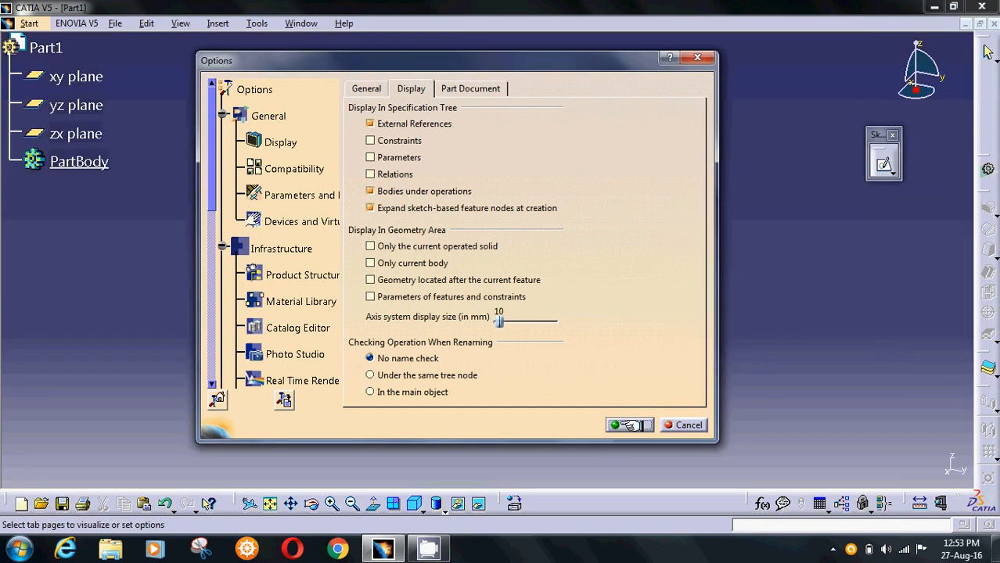
pyautogui.click(630, 425)
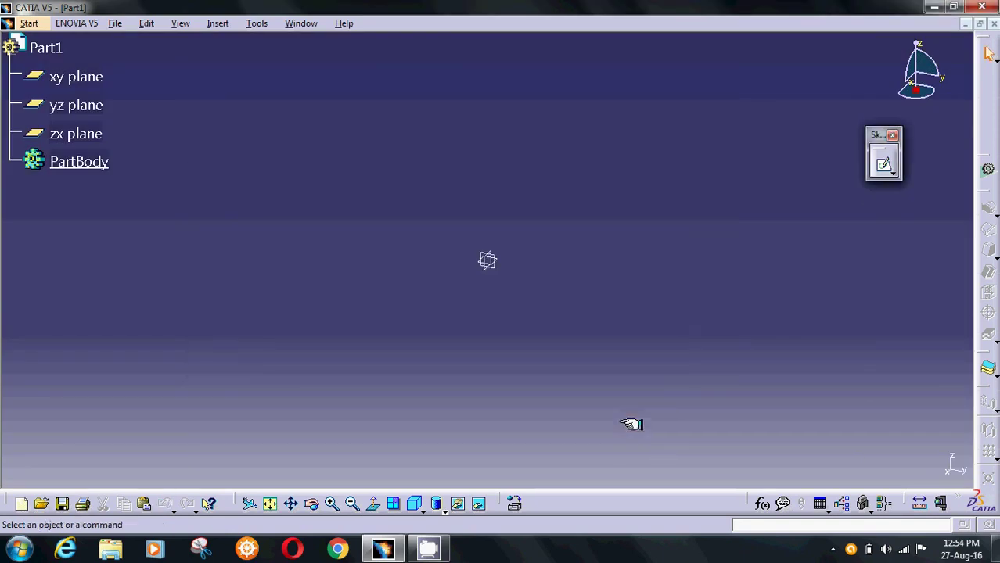